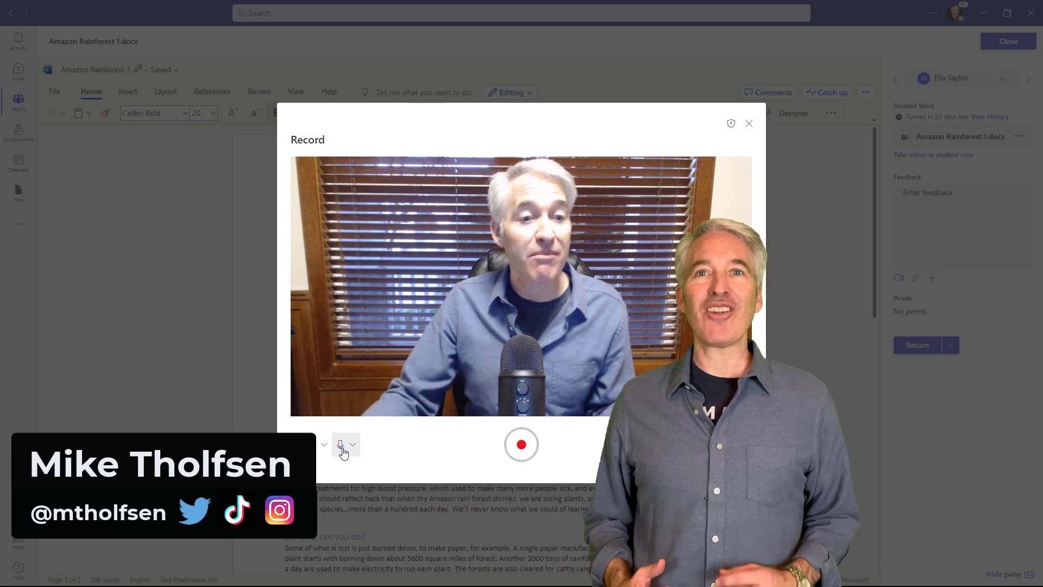
{"action": "left_click", "coordinate": [521, 445]}
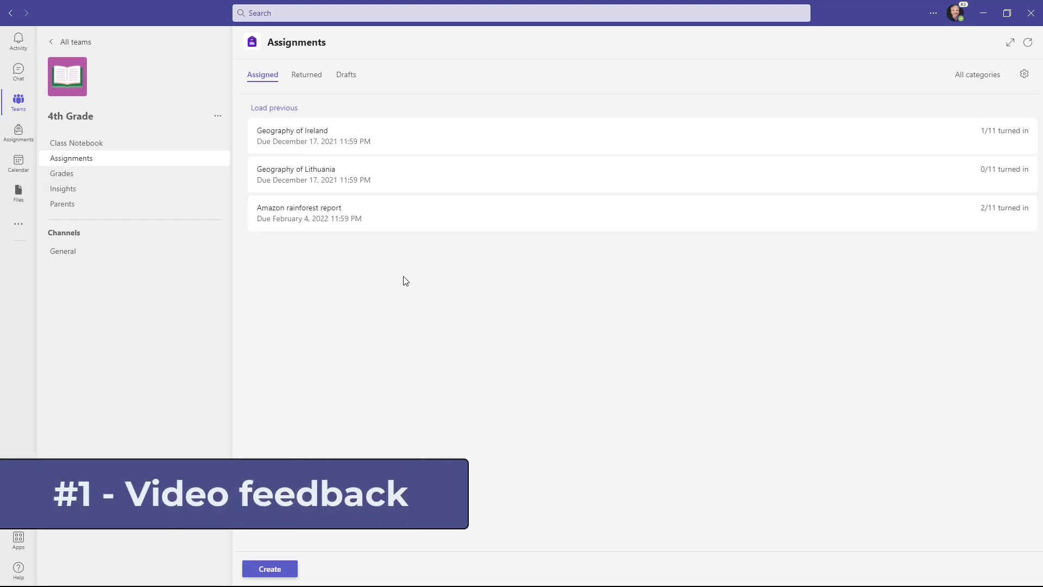
Step: Open the student work turned in late for the Amazon rainforest report and start a video recording as feedback
{"action": "left_click", "coordinate": [311, 212]}
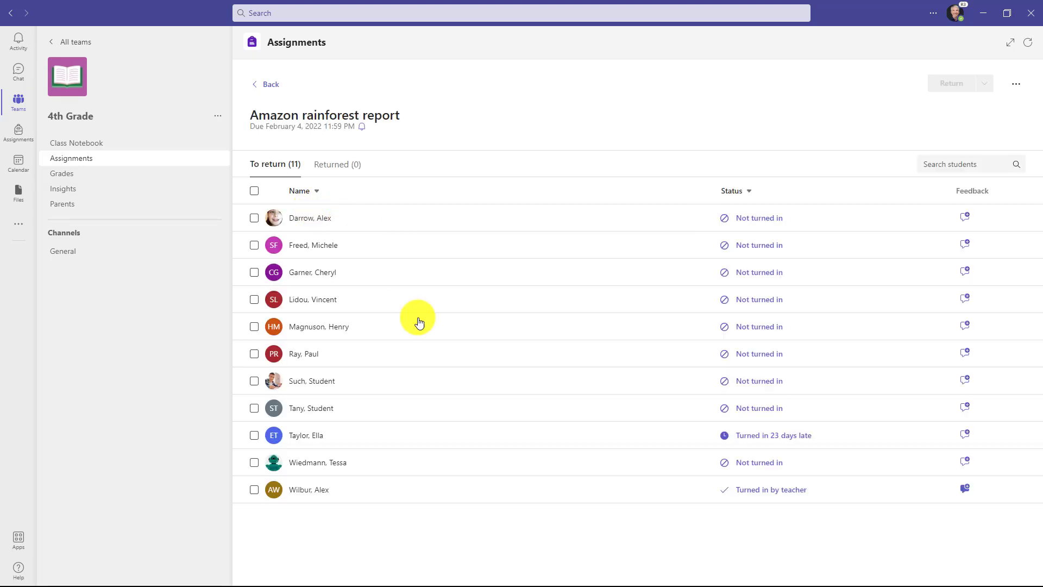
{"action": "left_click", "coordinate": [304, 438]}
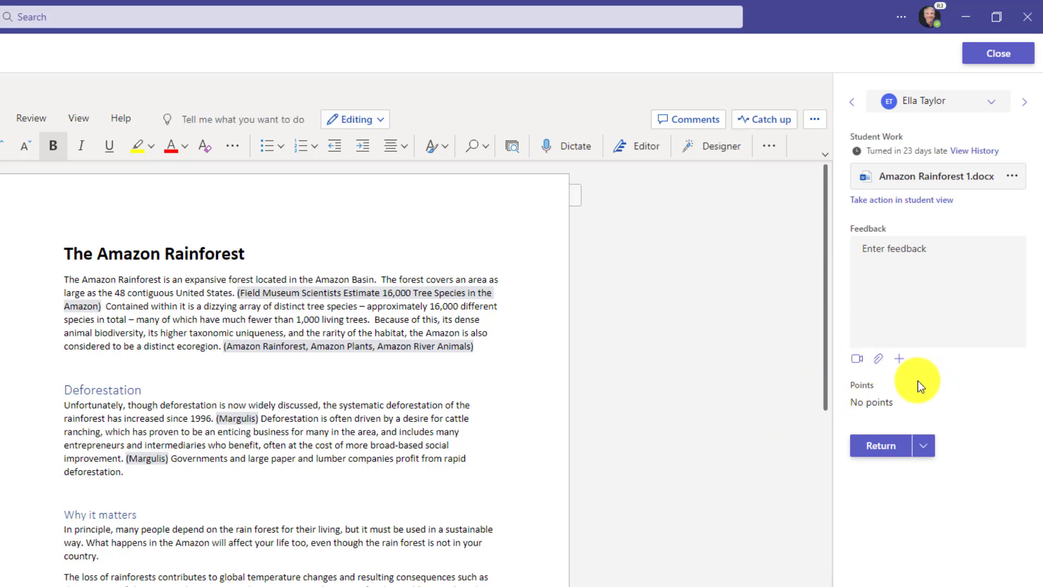
{"action": "left_click", "coordinate": [857, 360]}
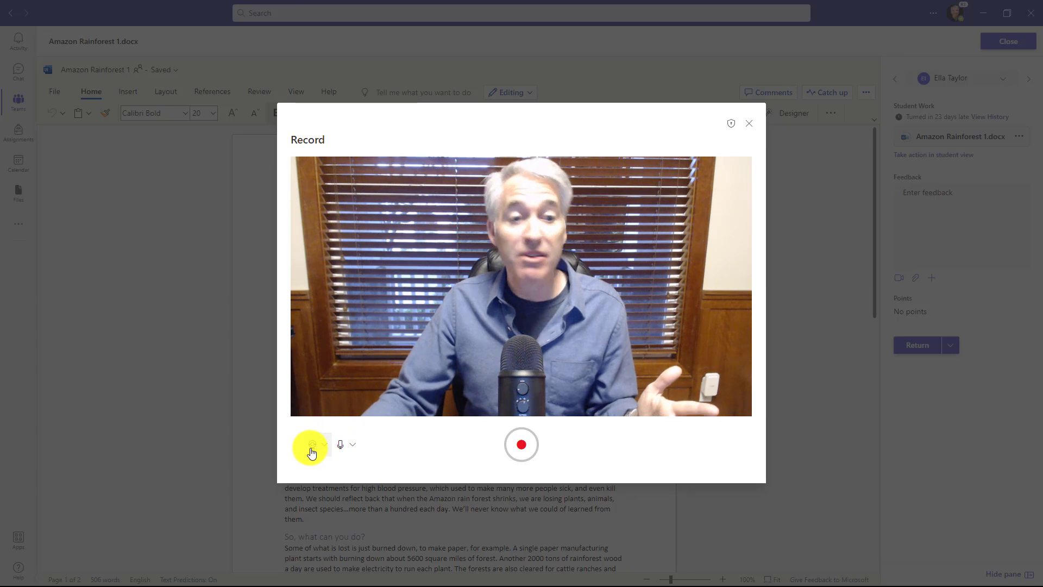
Step: Check the microphone choices, keep the default Yeti Stereo Microphone, and record a feedback video of about 10 seconds, pausing it at the end
{"action": "left_click", "coordinate": [343, 453]}
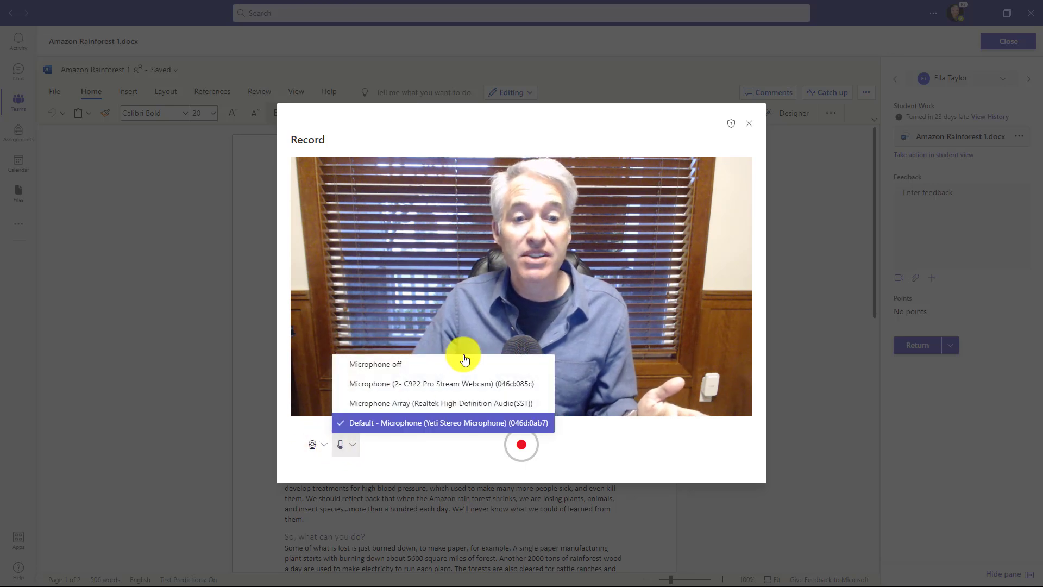
{"action": "left_click", "coordinate": [603, 300]}
{"action": "left_click", "coordinate": [519, 446]}
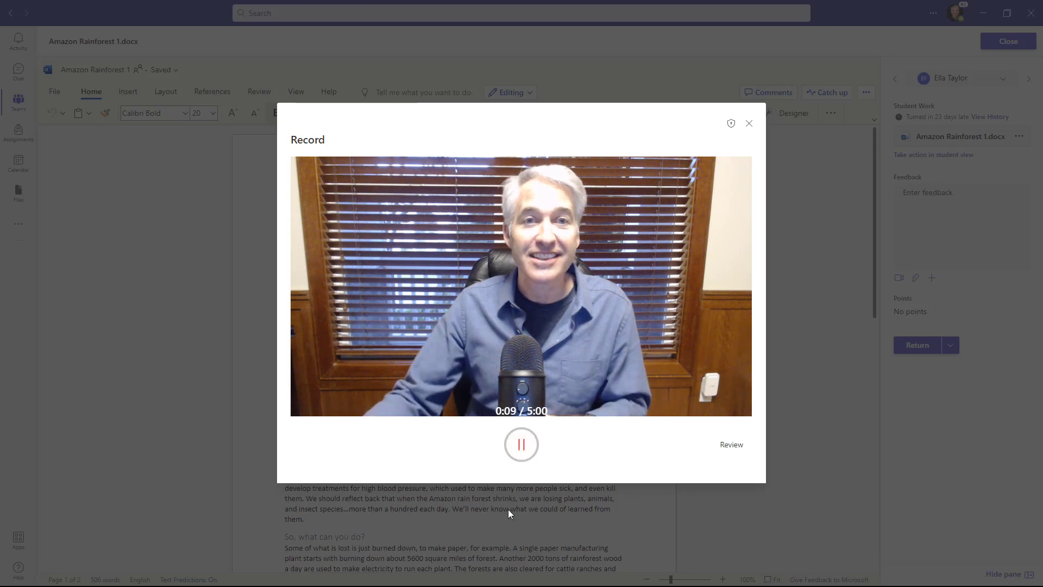
{"action": "left_click", "coordinate": [521, 445]}
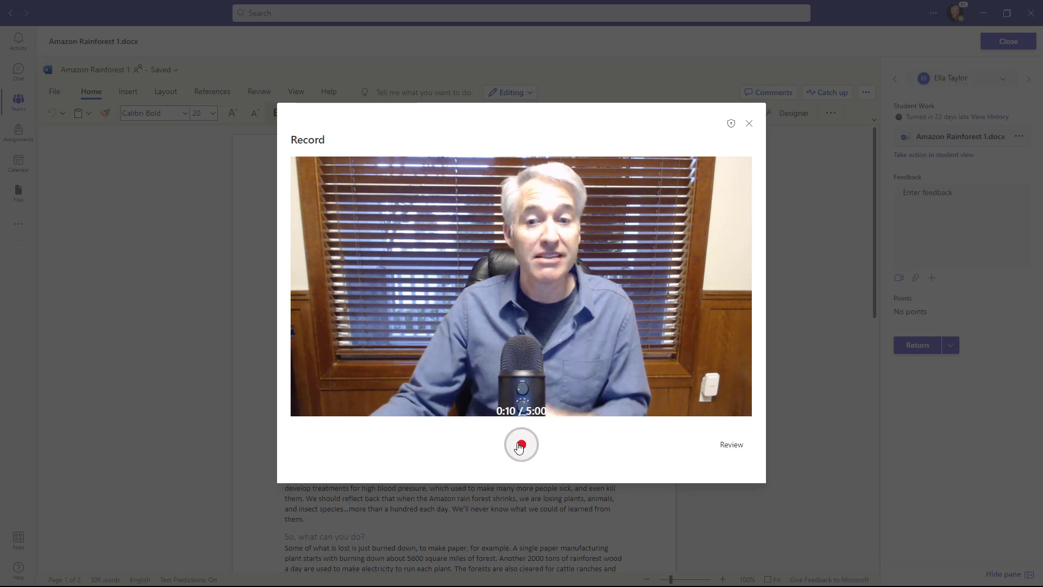
Step: Review the start of the feedback recording and trim its end to 0:08
{"action": "left_click", "coordinate": [725, 445]}
{"action": "left_click", "coordinate": [307, 435]}
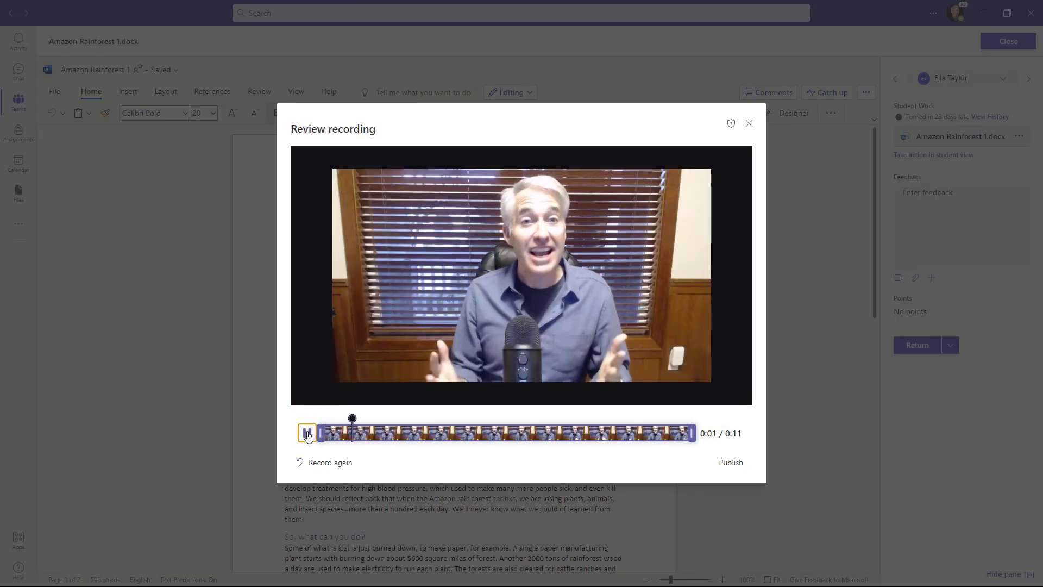
{"action": "left_click", "coordinate": [307, 435]}
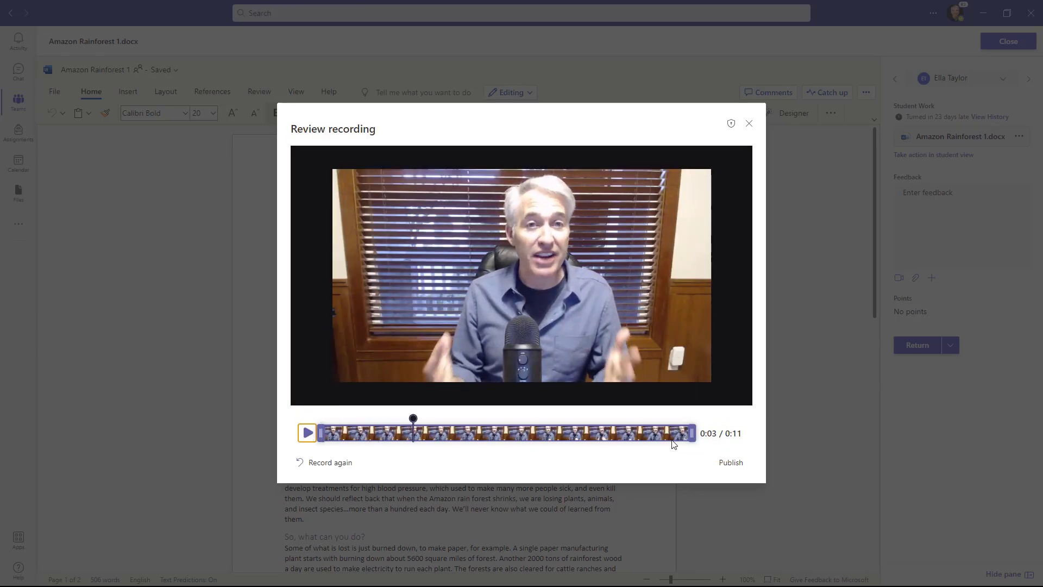
{"action": "left_click_drag", "start_coordinate": [692, 431], "coordinate": [630, 437]}
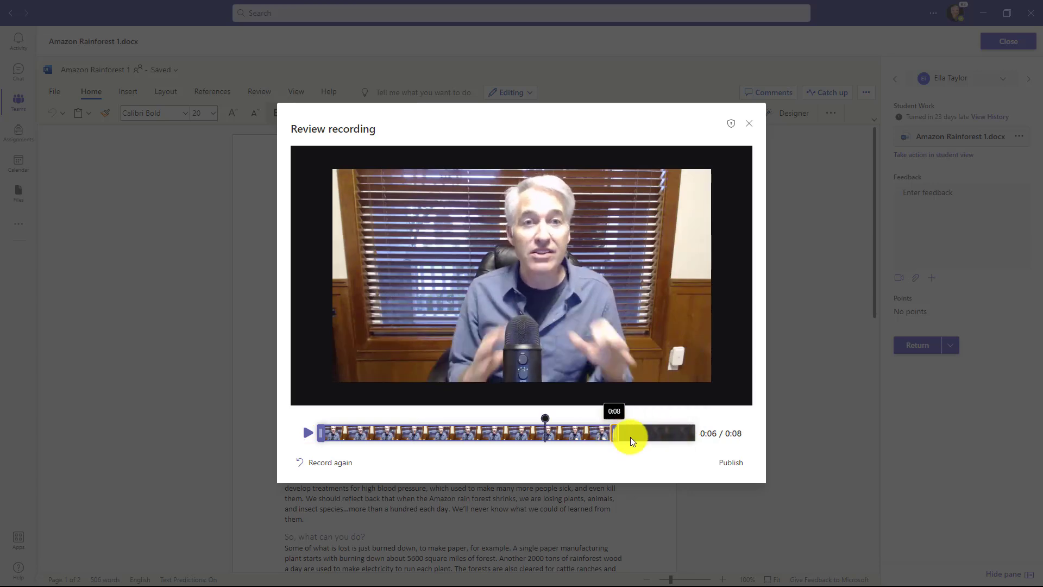
Step: Publish the recording to the feedback, naming it with the student's first name followed by "feedback on Amazon Rainforest assignment"
{"action": "left_click", "coordinate": [728, 466]}
{"action": "left_click", "coordinate": [582, 187]}
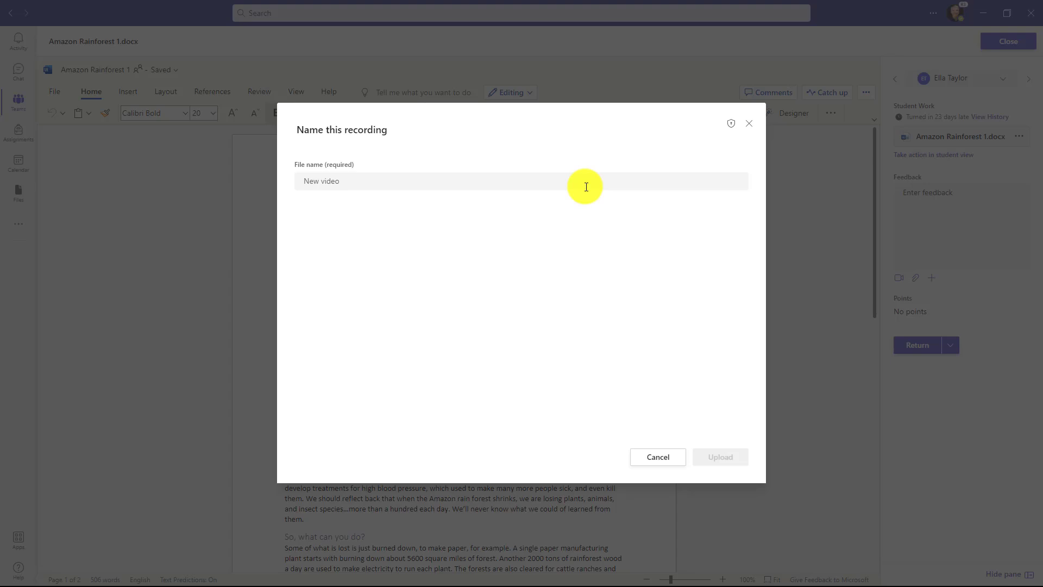
{"action": "type", "text": "Ella feedback on Amazon Rainforest assignment"}
{"action": "left_click", "coordinate": [723, 460]}
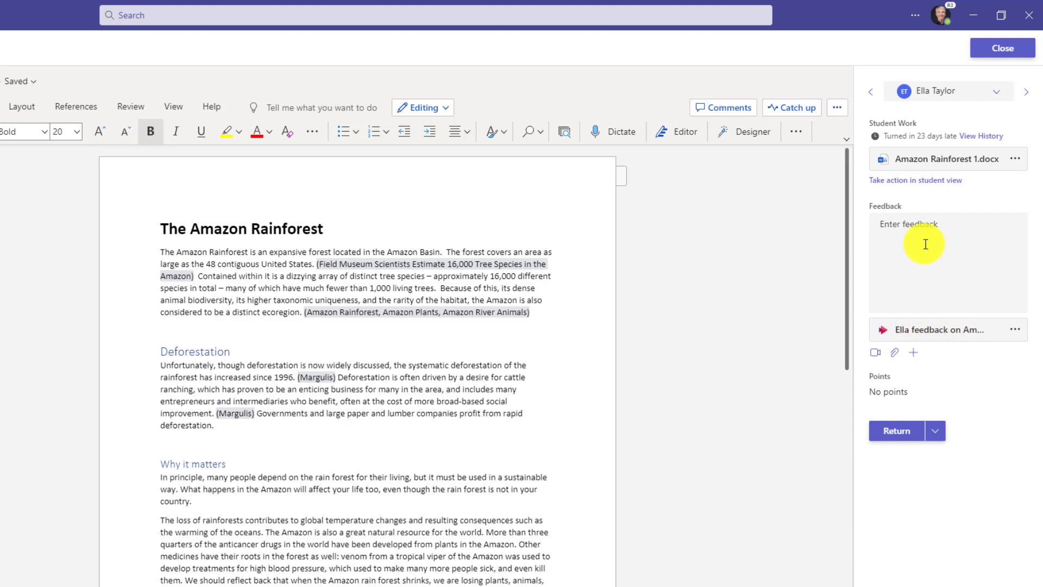
Step: Add the written feedback "Great job" with the student's first name and an exclamation mark, and return the work
{"action": "left_click", "coordinate": [949, 291]}
{"action": "type", "text": "Great job Ella!"}
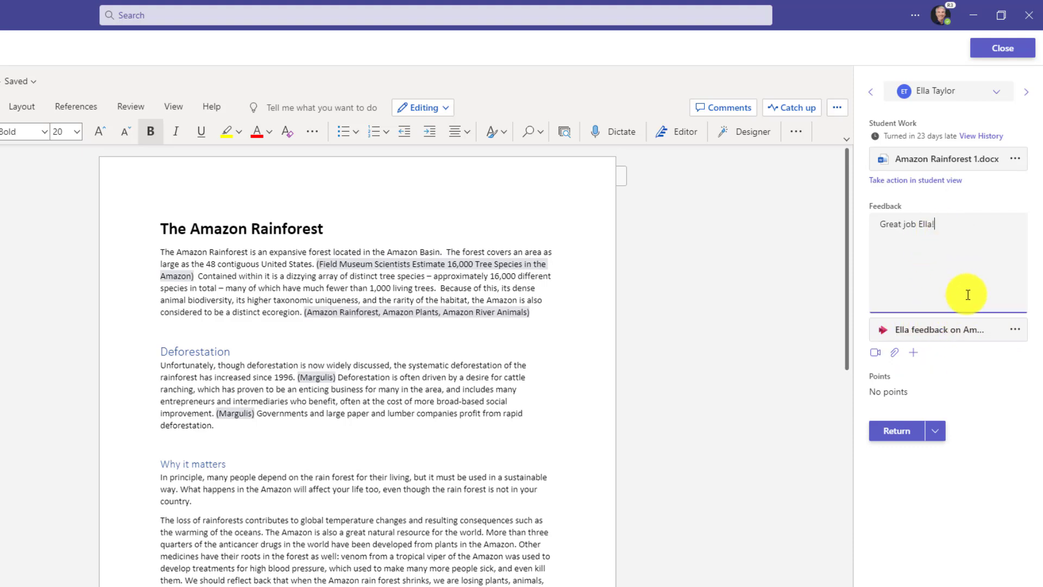
{"action": "left_click", "coordinate": [895, 433]}
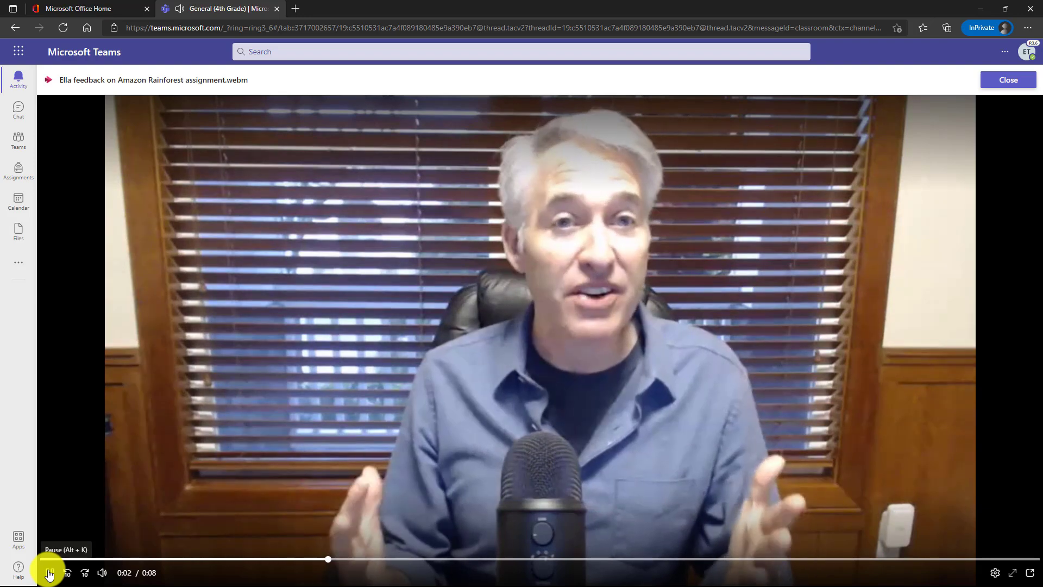
Step: Pause the returned feedback video in the student's view and close it
{"action": "left_click", "coordinate": [49, 573]}
{"action": "left_click", "coordinate": [1009, 80]}
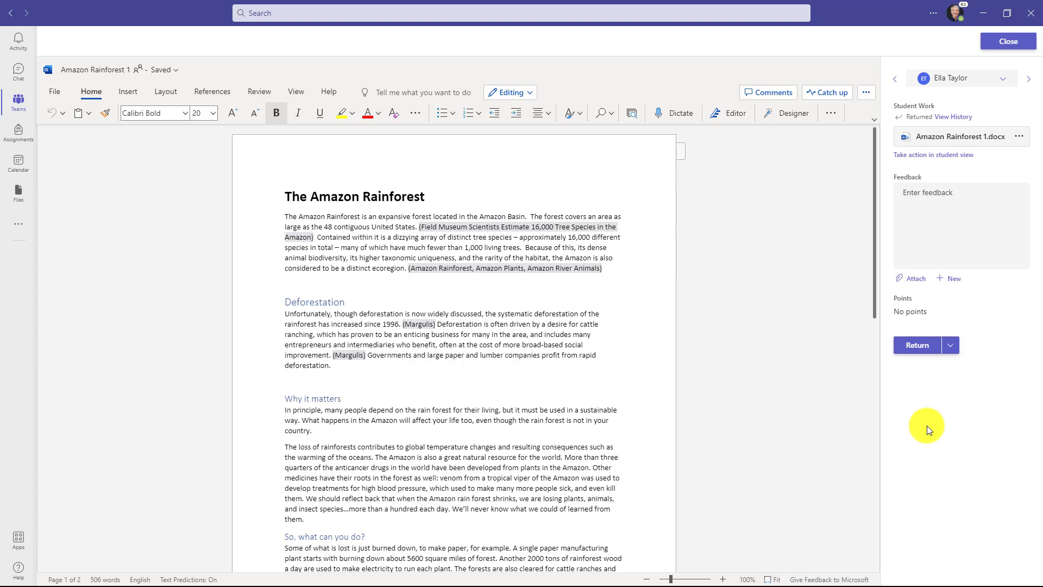
{"action": "left_click", "coordinate": [952, 278]}
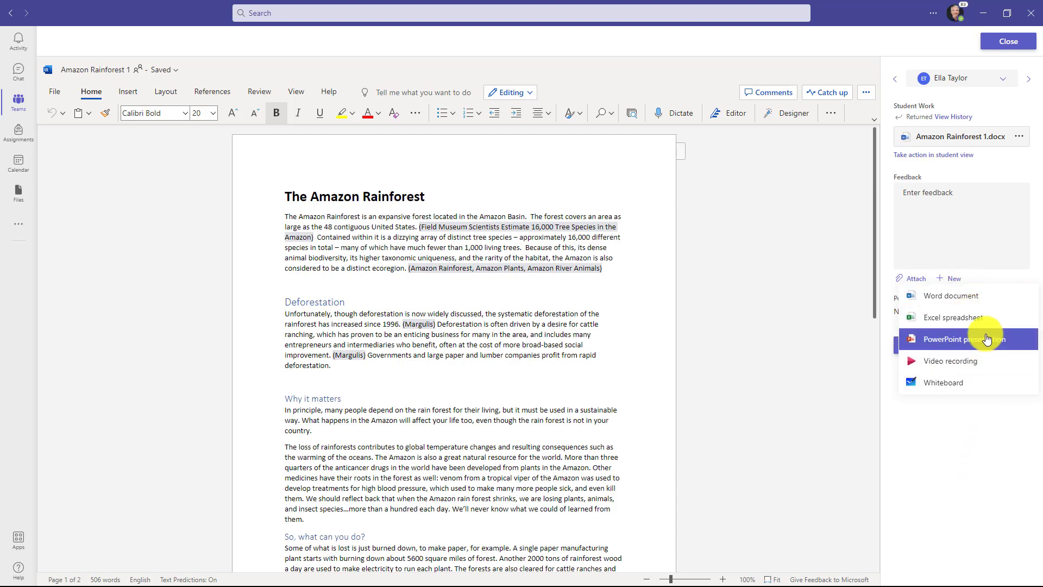
{"action": "left_click", "coordinate": [941, 383]}
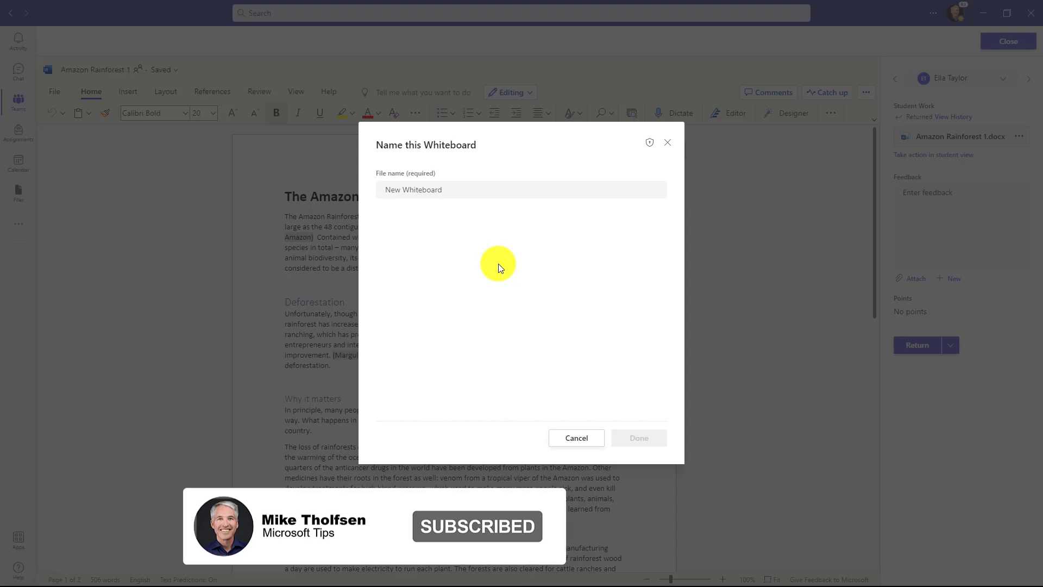
{"action": "left_click", "coordinate": [576, 440]}
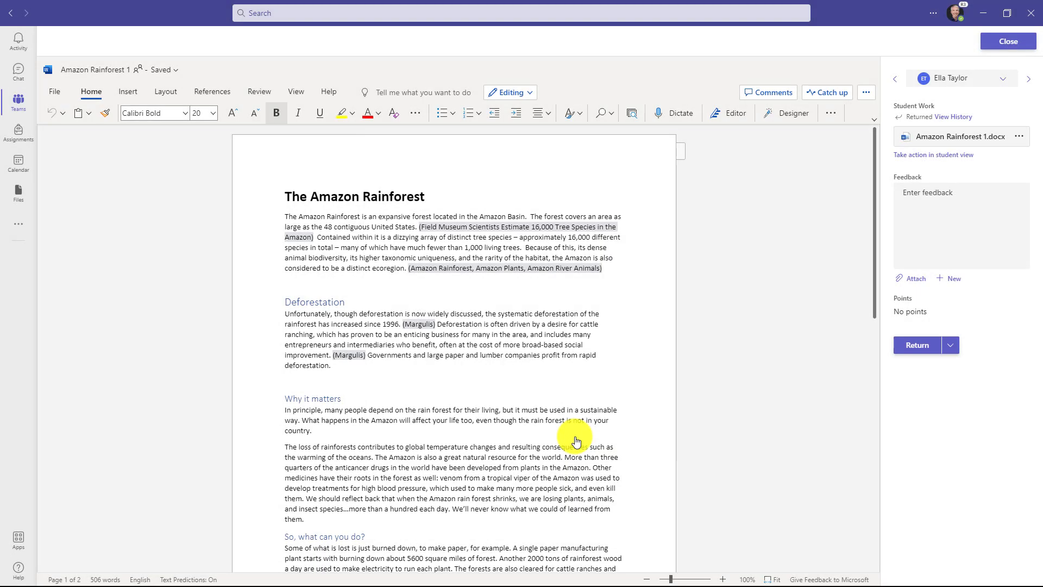
Step: Attach the TPS Report cover file from the OneDrive Documents folder to the student's feedback
{"action": "left_click", "coordinate": [912, 280]}
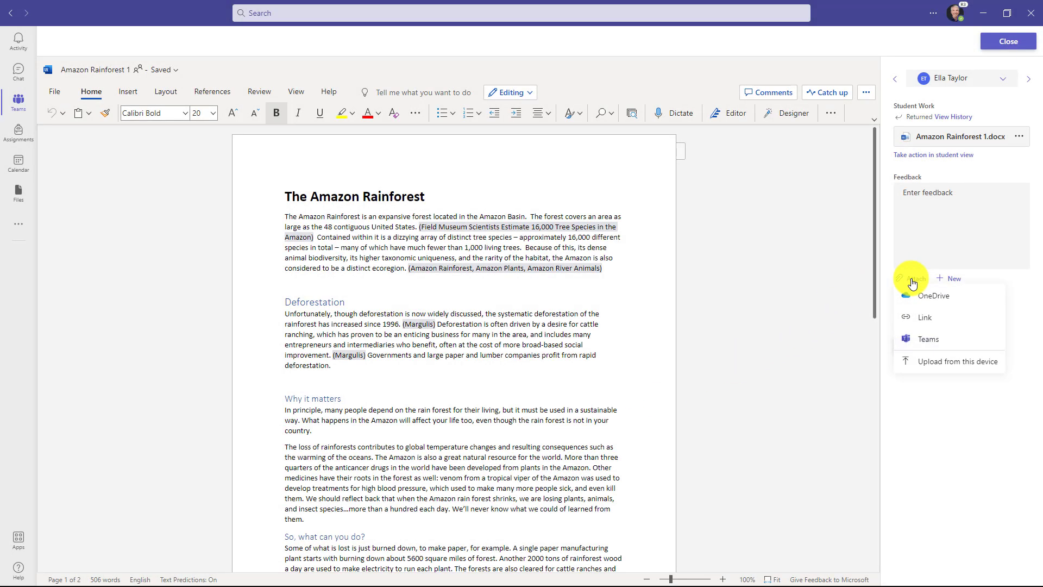
{"action": "left_click", "coordinate": [963, 300]}
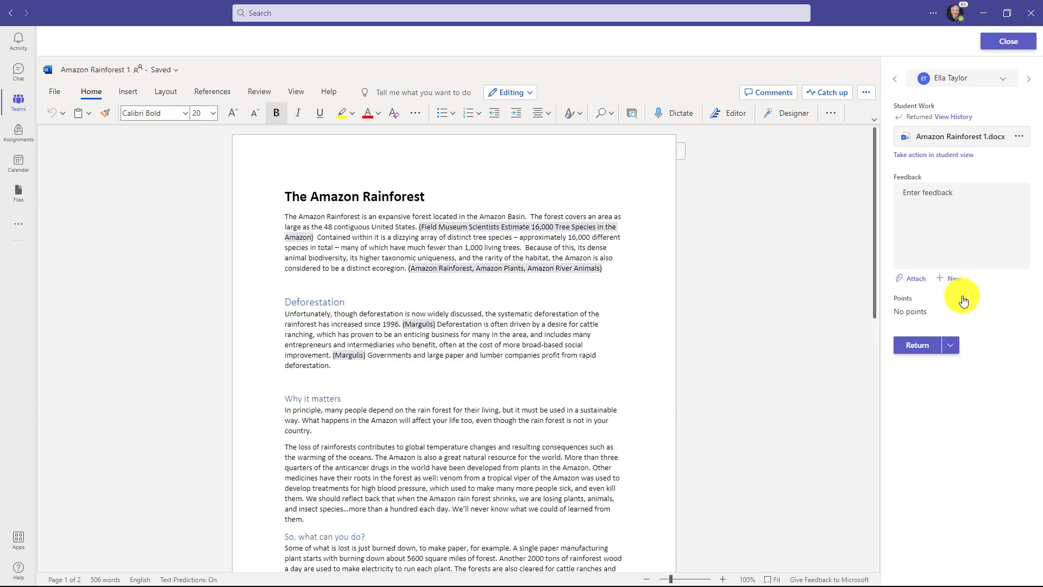
{"action": "left_click", "coordinate": [449, 240]}
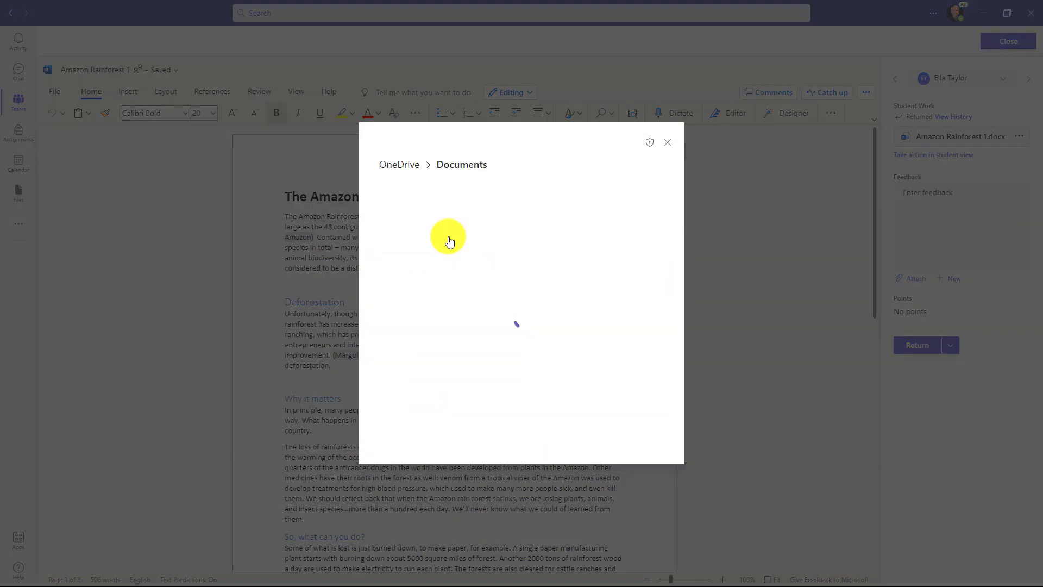
{"action": "left_click", "coordinate": [447, 238]}
{"action": "left_click", "coordinate": [638, 448]}
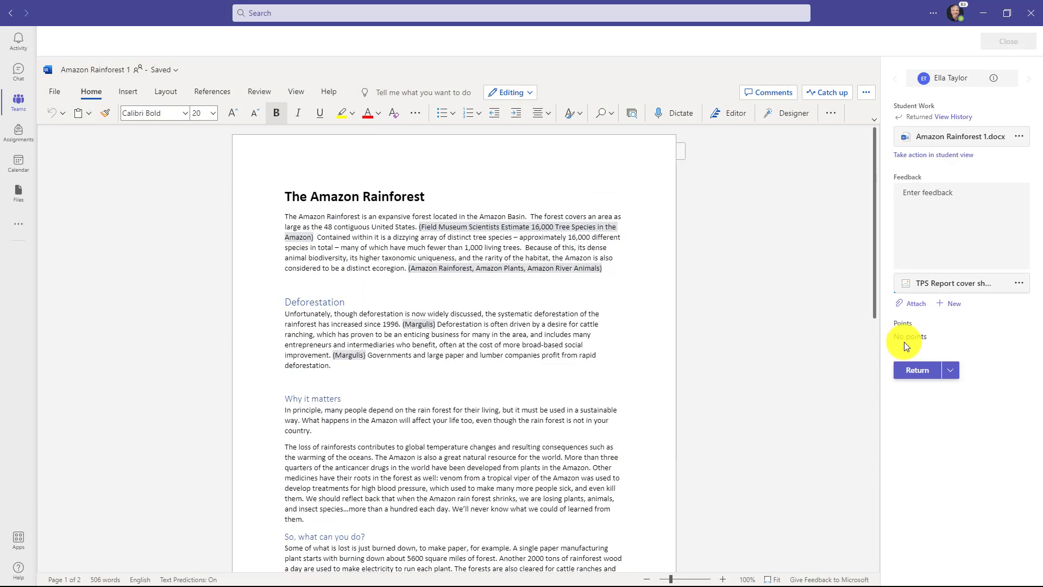
{"action": "left_click", "coordinate": [913, 302]}
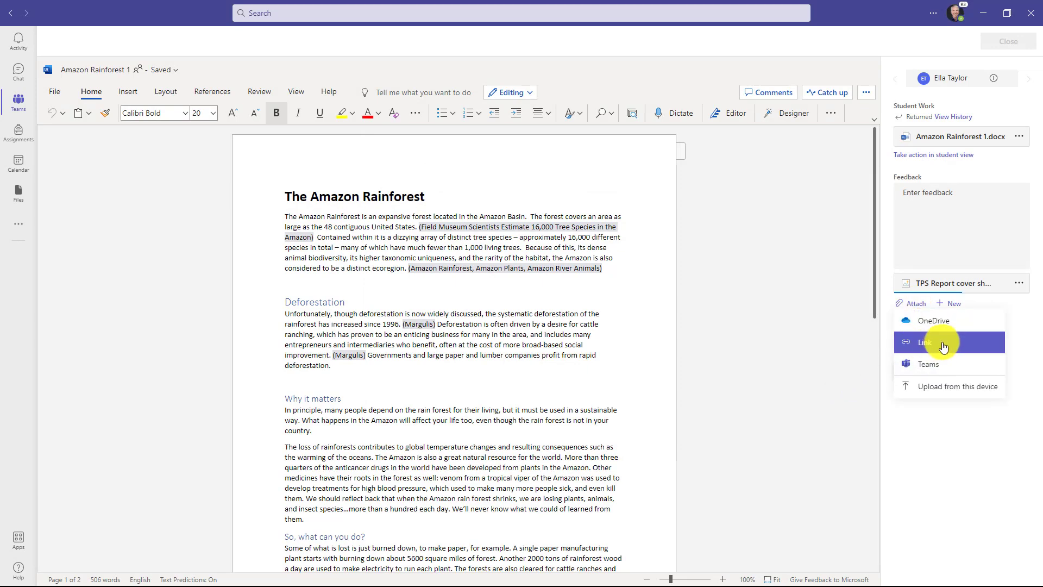
{"action": "left_click", "coordinate": [918, 341]}
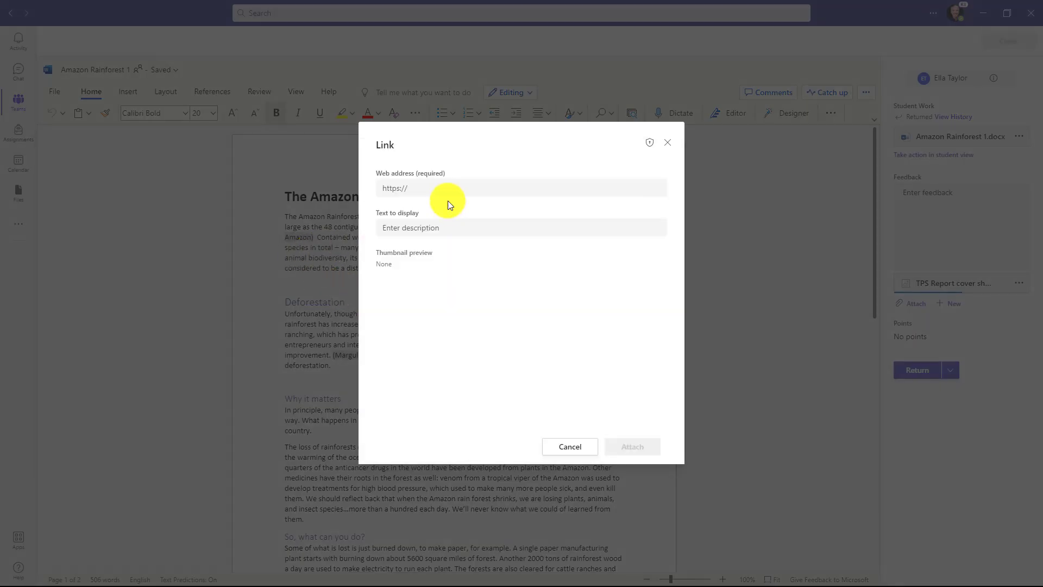
{"action": "left_click", "coordinate": [466, 188]}
{"action": "type", "text": "https://www.youtube.com/watch?v=JEsV5rqbVNQ"}
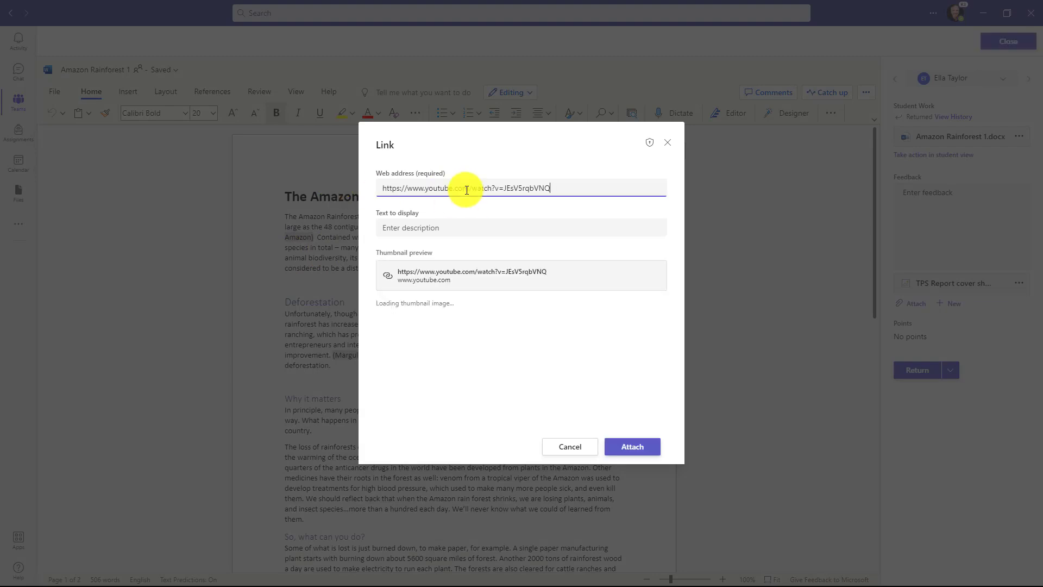
{"action": "left_click", "coordinate": [440, 228]}
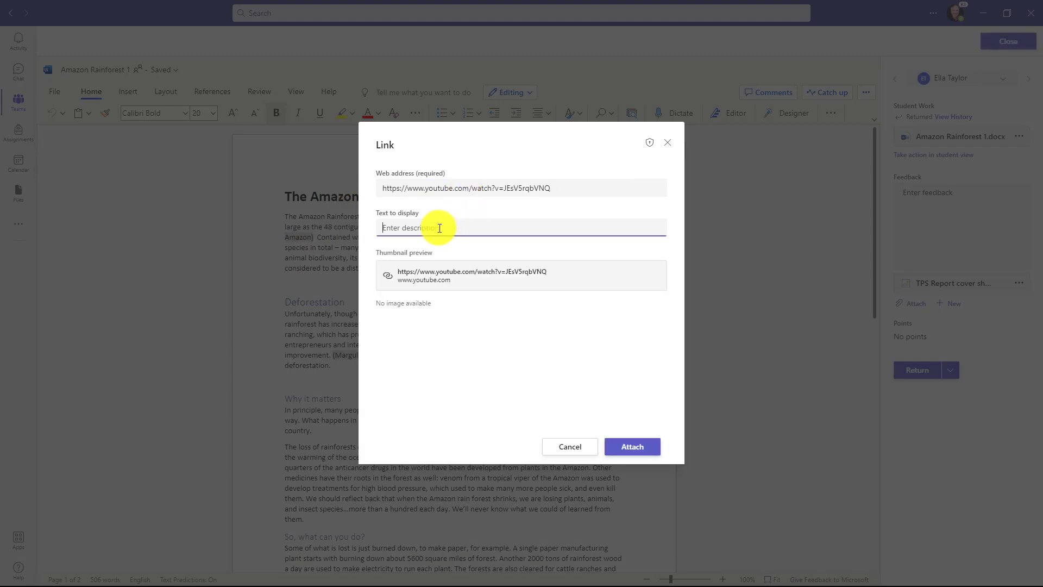
{"action": "type", "text": "Great Amazon video to explore"}
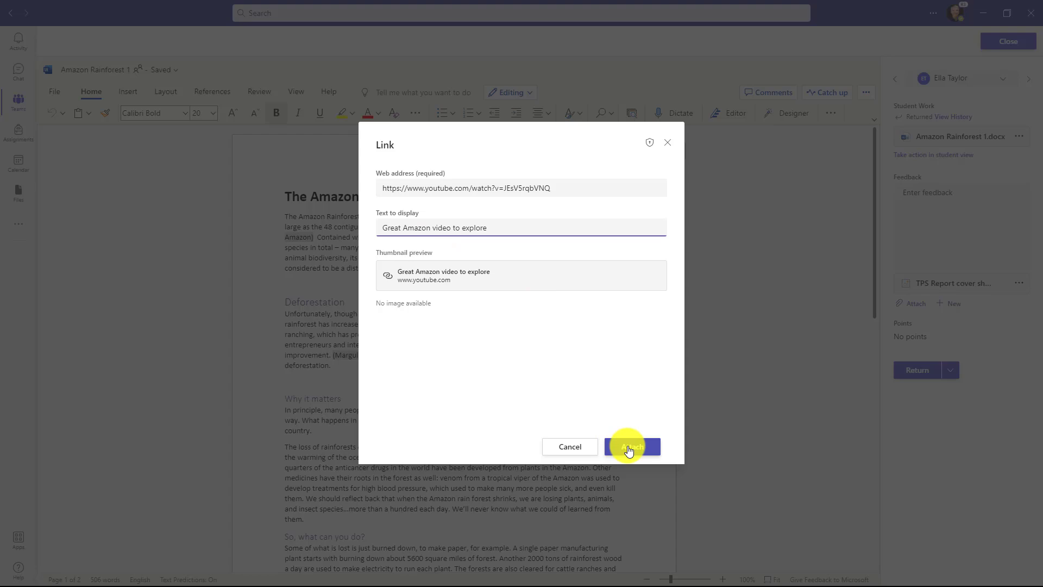
{"action": "left_click", "coordinate": [633, 448]}
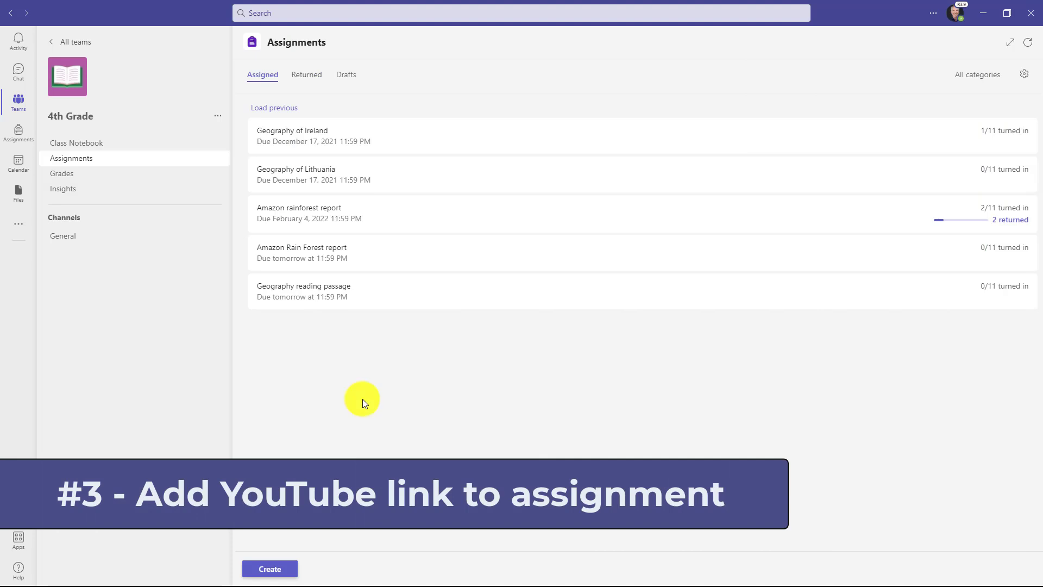
Step: Create a new assignment for the 4th Grade class and add the YouTube app to its attachment sources
{"action": "left_click", "coordinate": [286, 571]}
{"action": "left_click", "coordinate": [300, 510]}
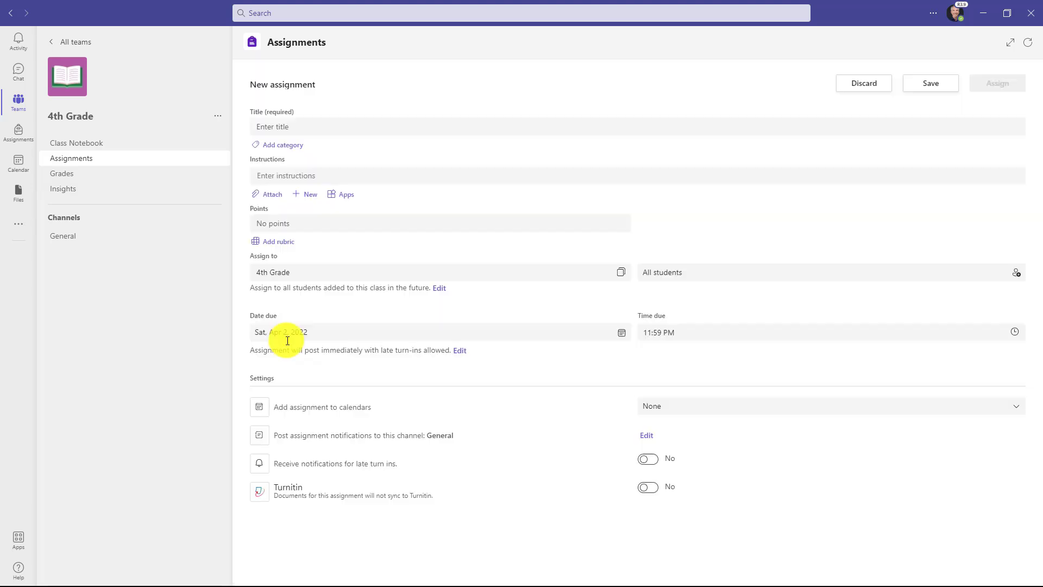
{"action": "left_click", "coordinate": [347, 194]}
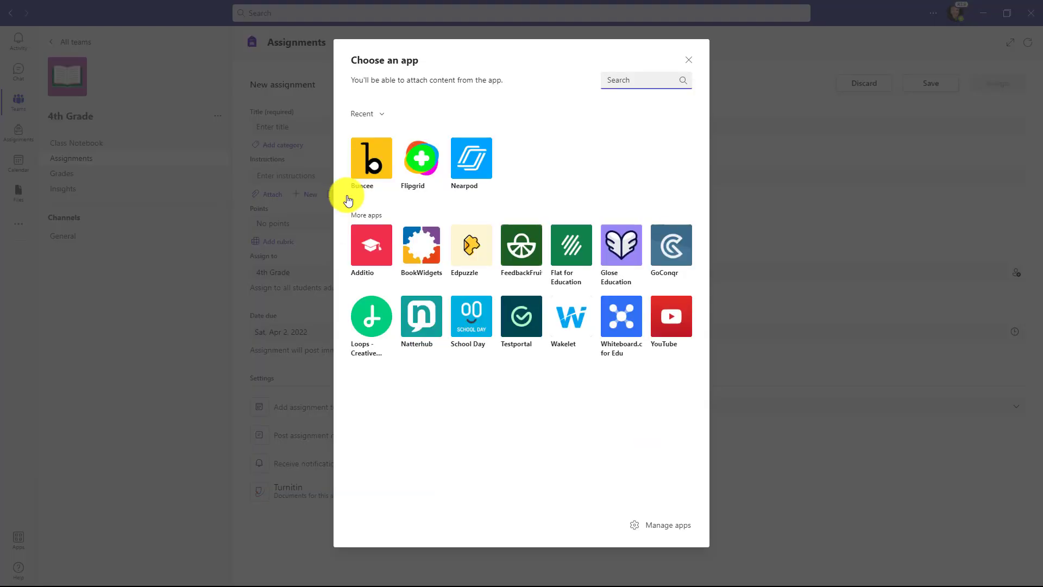
{"action": "left_click", "coordinate": [677, 324]}
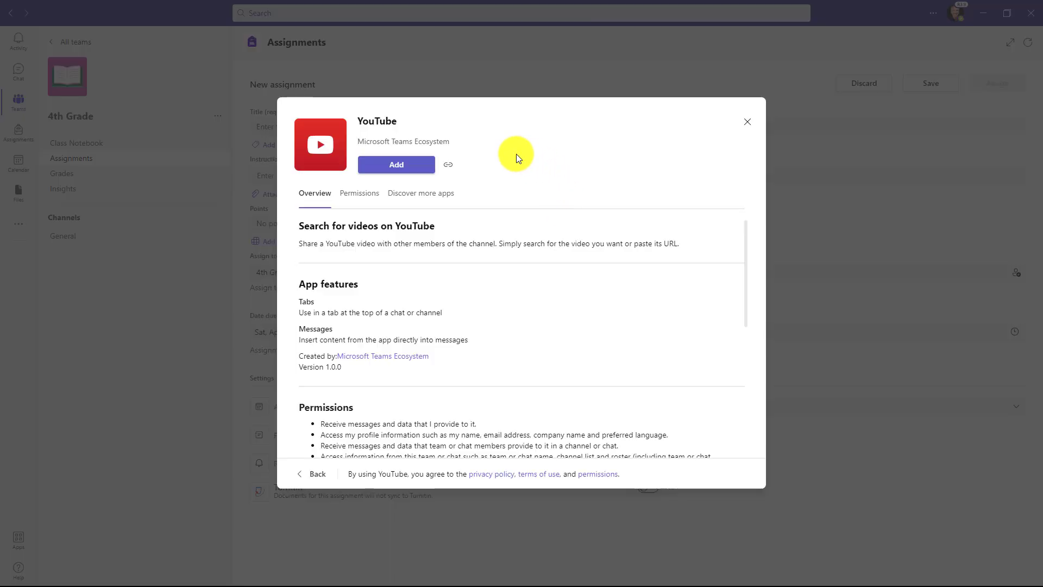
{"action": "left_click", "coordinate": [401, 168]}
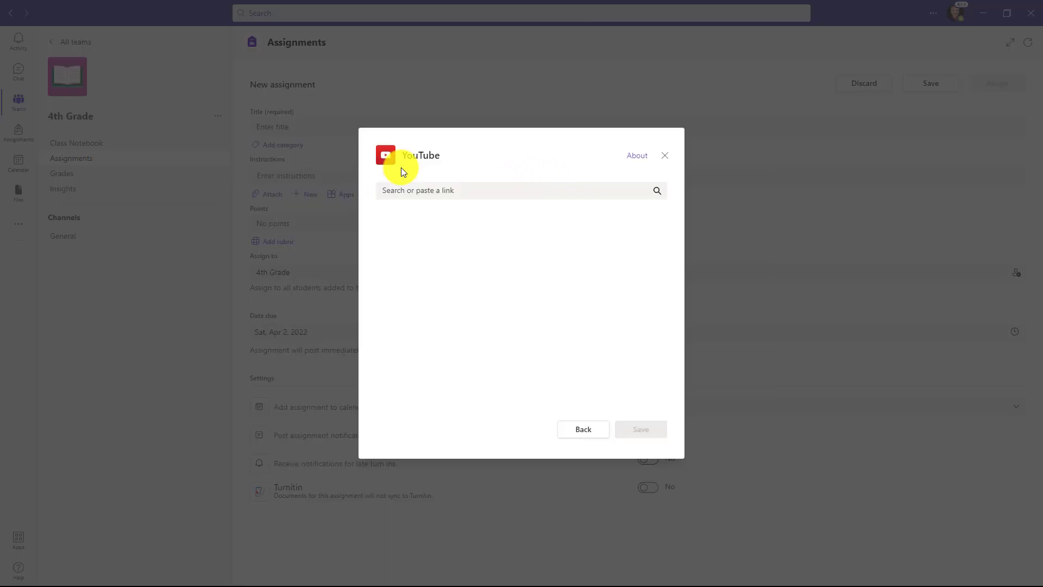
{"action": "left_click", "coordinate": [445, 194]}
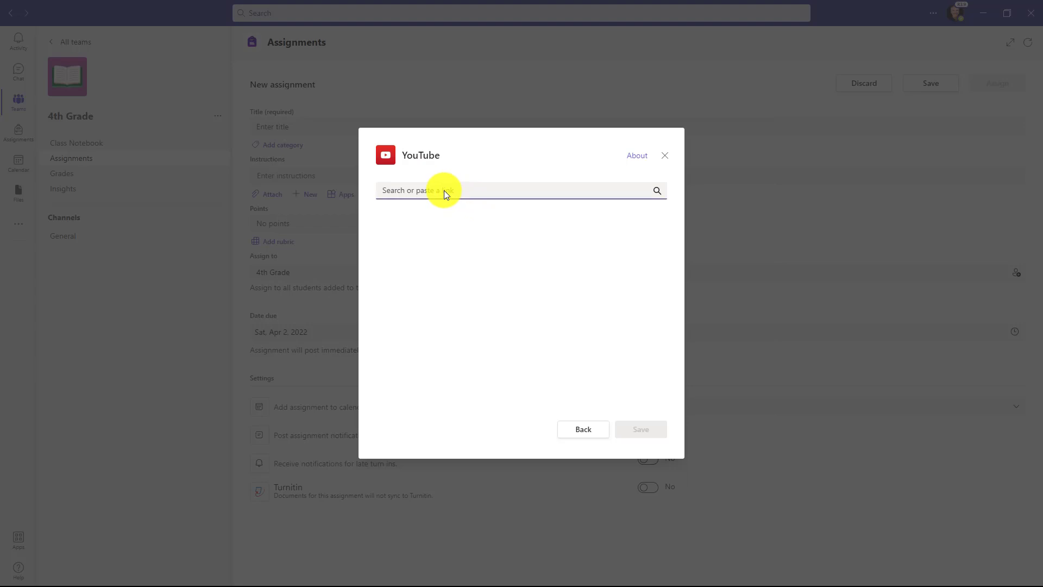
{"action": "type", "text": "https://www.youtube.com/watch?v=fHZdcLxdzFQ"}
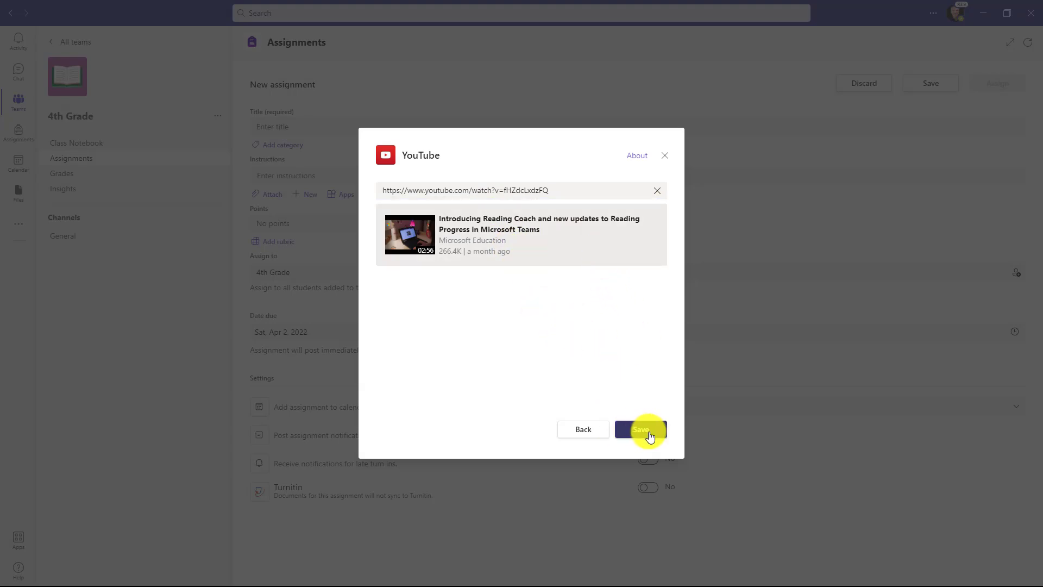
{"action": "left_click", "coordinate": [641, 429]}
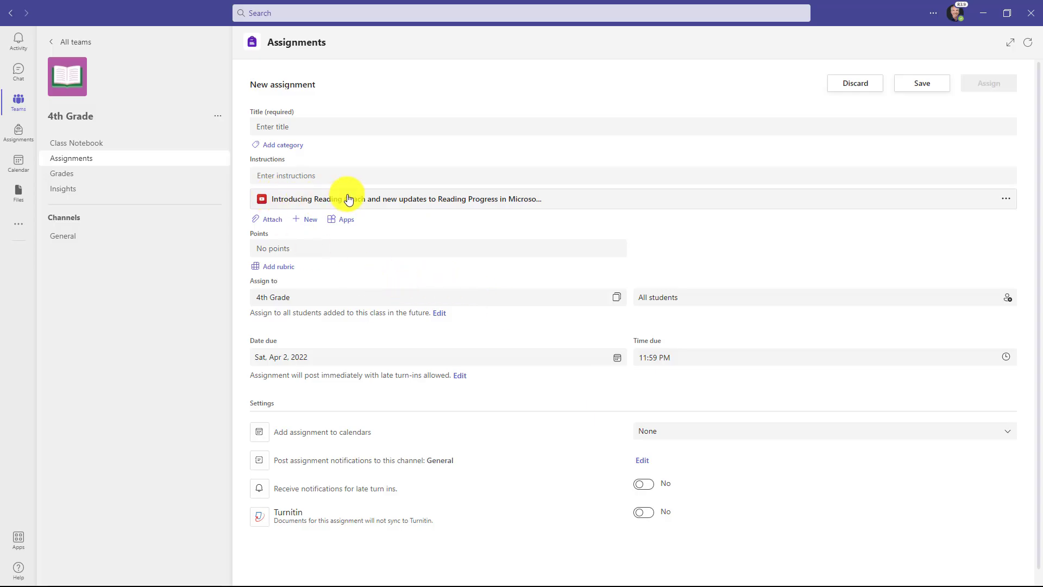
Step: Title the new 4th Grade assignment "Please watch this awesome video"
{"action": "left_click", "coordinate": [315, 124]}
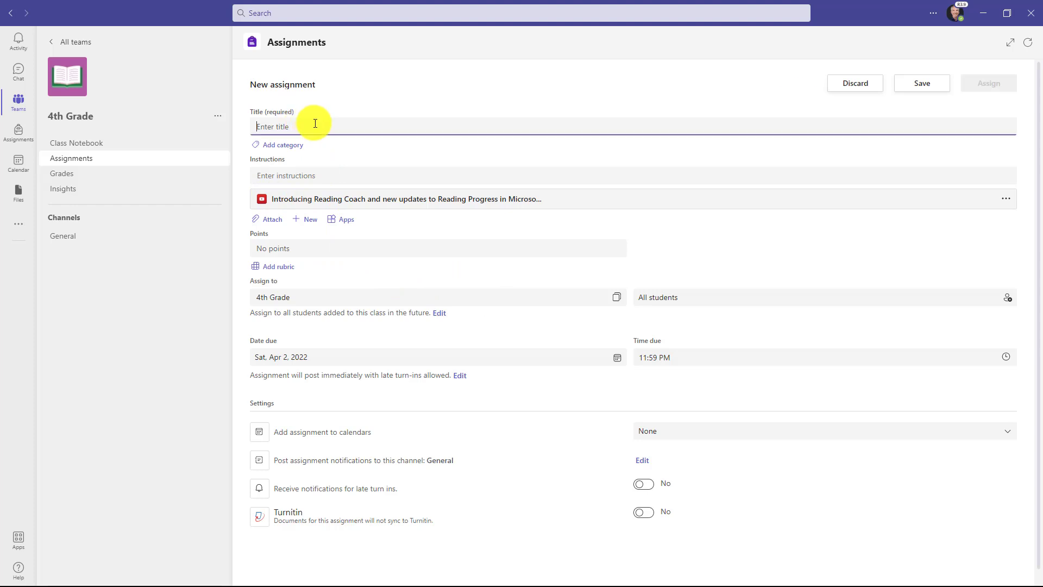
{"action": "type", "text": "Please watch the assistance video"}
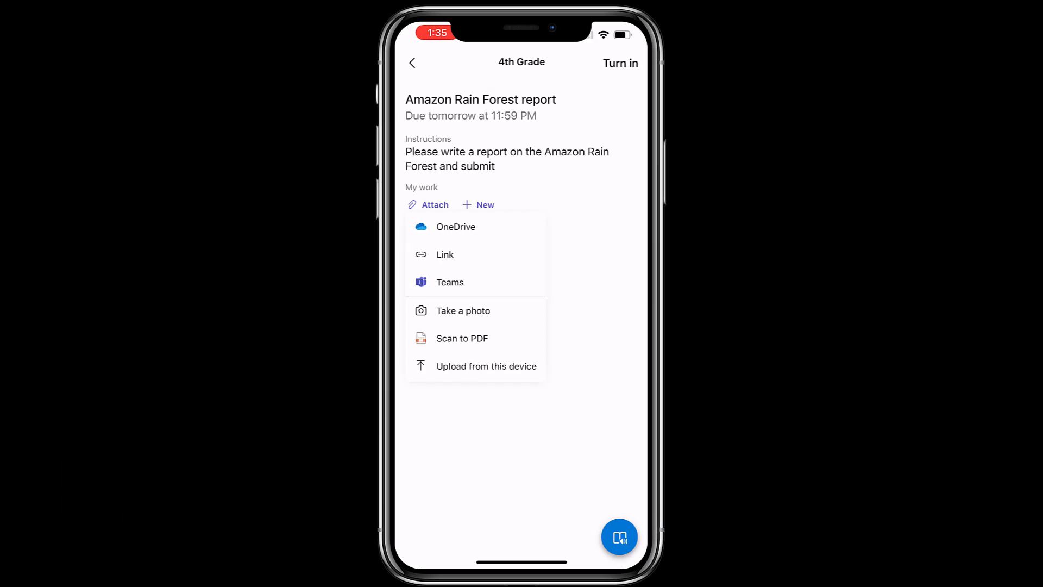
Step: Capture the printed Amazon Rainforest page with Scan to PDF for the Amazon Rain Forest report and accept the detected border
{"action": "left_click", "coordinate": [461, 338]}
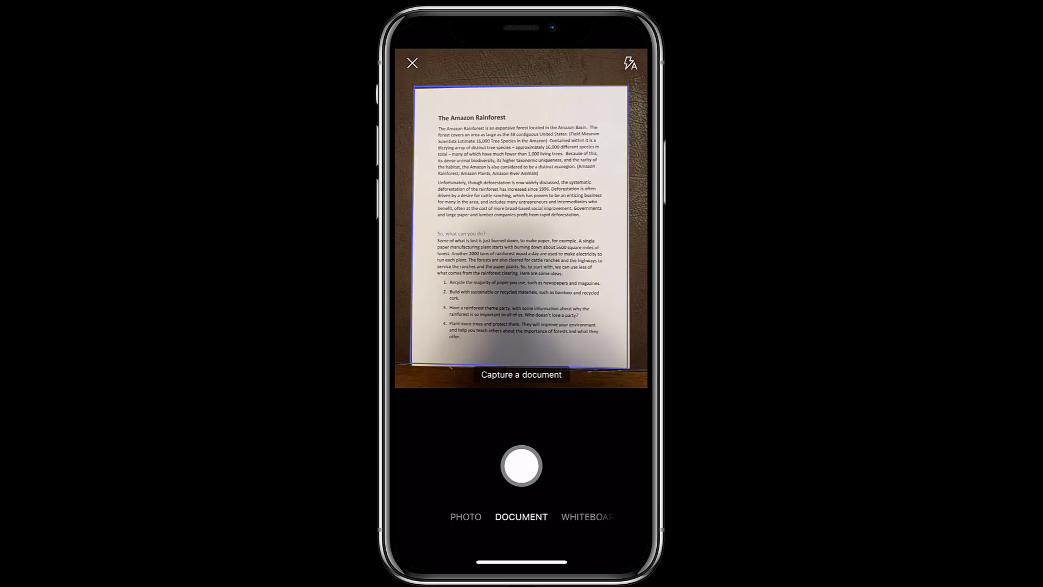
{"action": "left_click", "coordinate": [522, 465]}
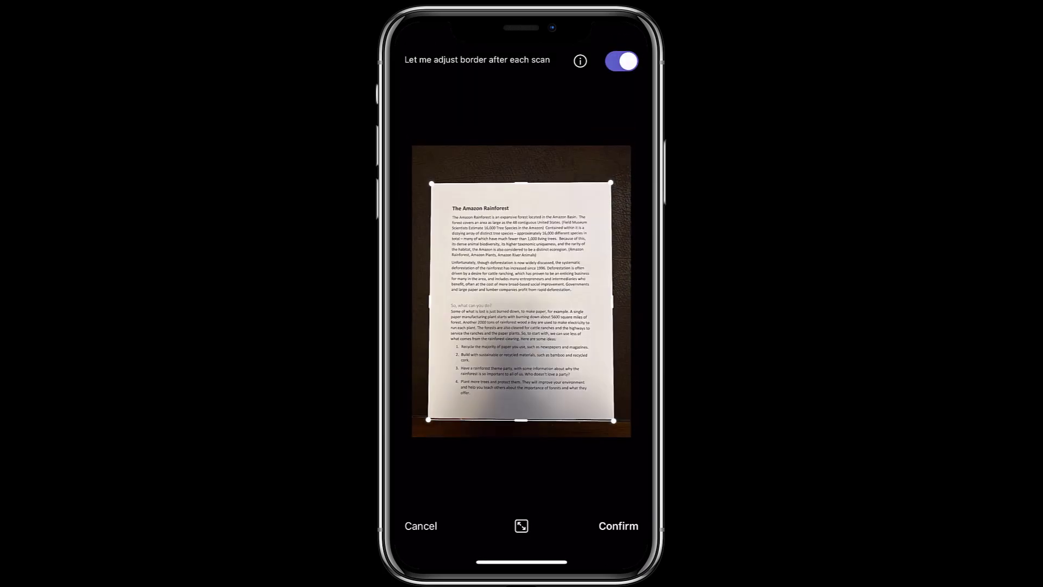
{"action": "left_click", "coordinate": [618, 525]}
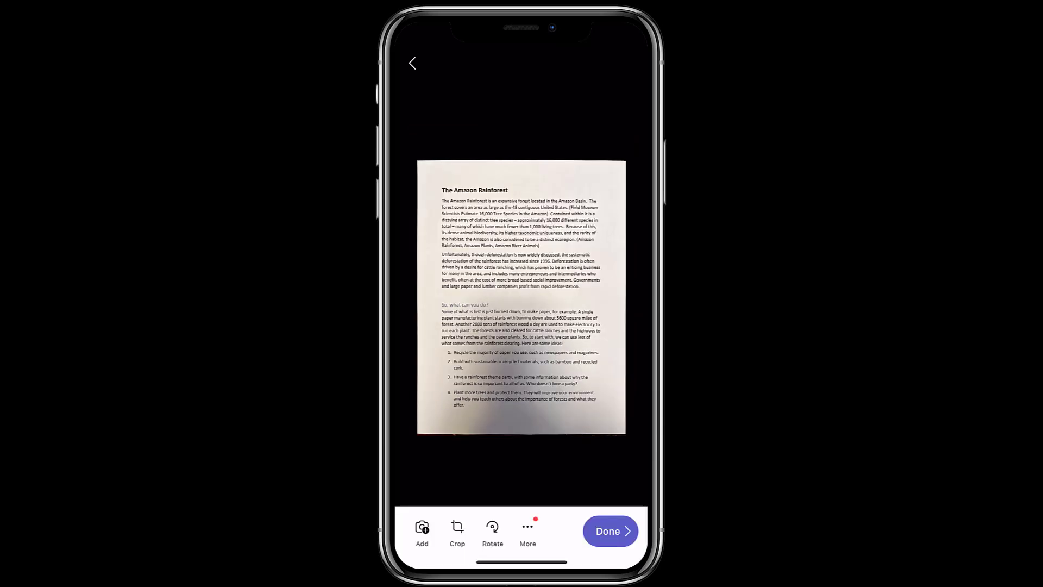
Step: Review the scan's crop and rotation, attach it as a PDF to the Amazon Rain Forest report, and turn in the assignment
{"action": "left_click", "coordinate": [457, 531]}
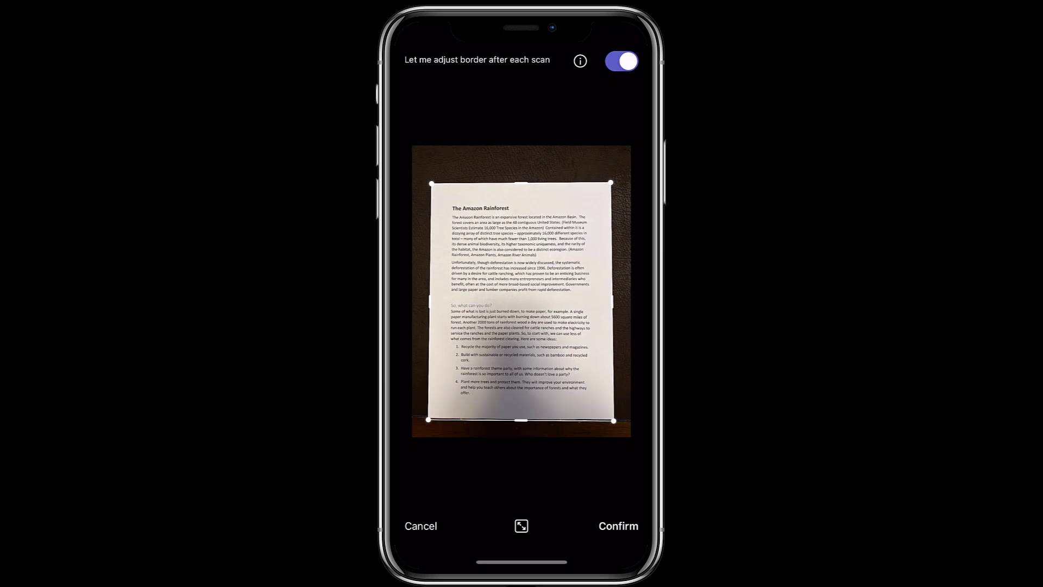
{"action": "left_click", "coordinate": [619, 526]}
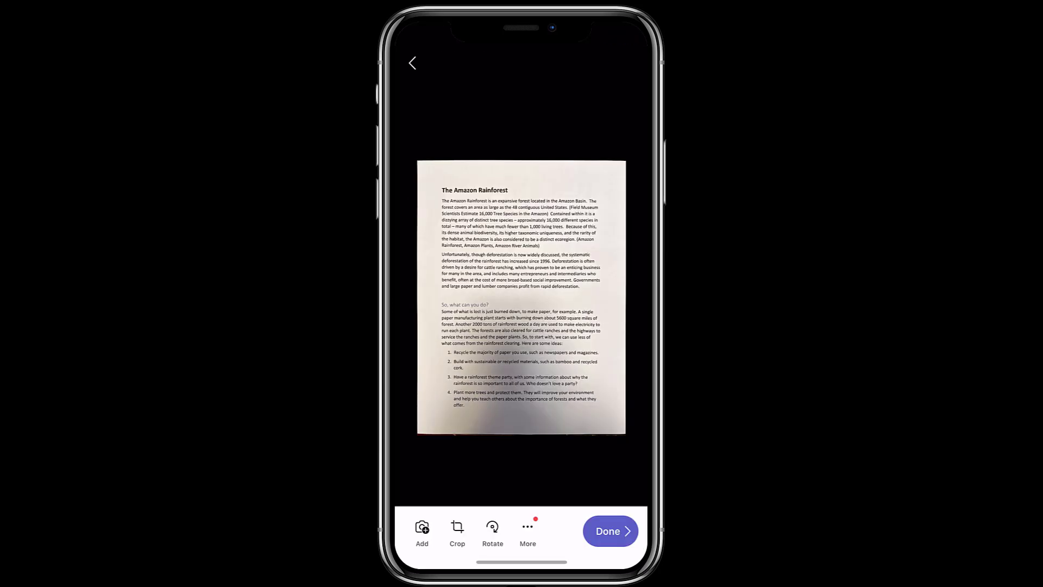
{"action": "left_click", "coordinate": [493, 530]}
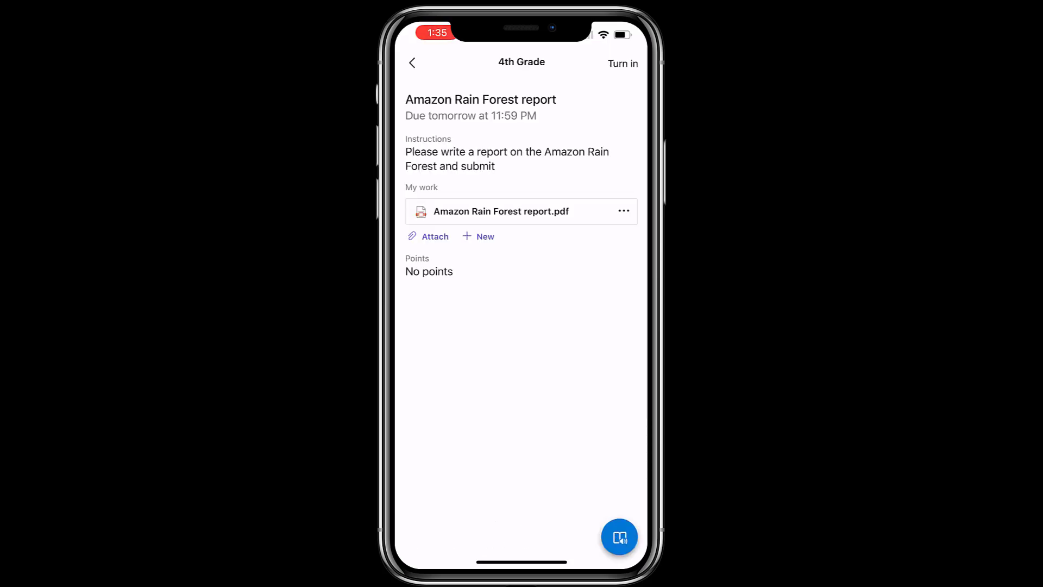
{"action": "left_click", "coordinate": [623, 64]}
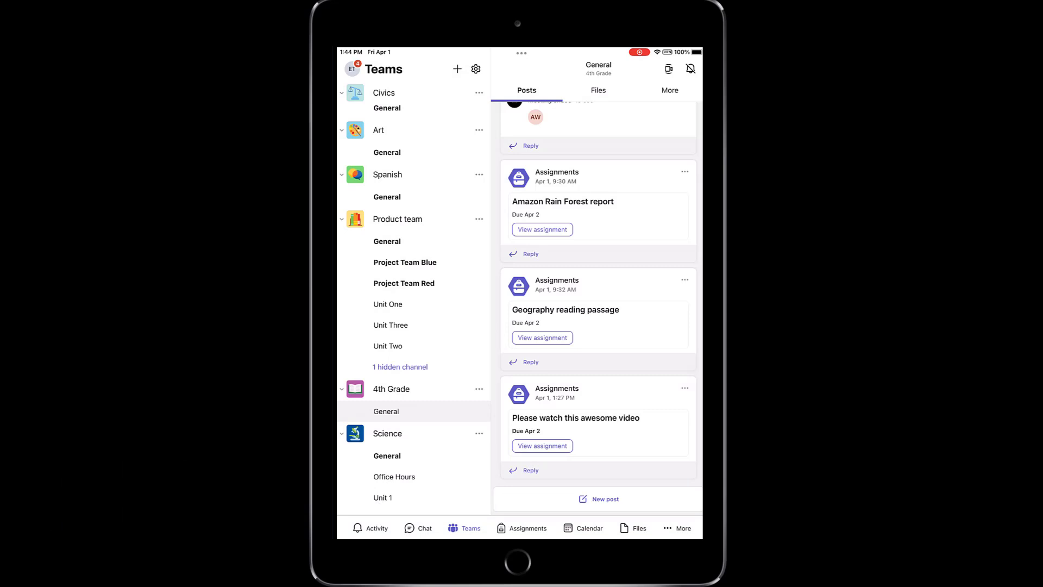
Step: Open the Geography passage from the "Geography reading passage" assignment and start the reading recording with the camera on
{"action": "left_click", "coordinate": [542, 337]}
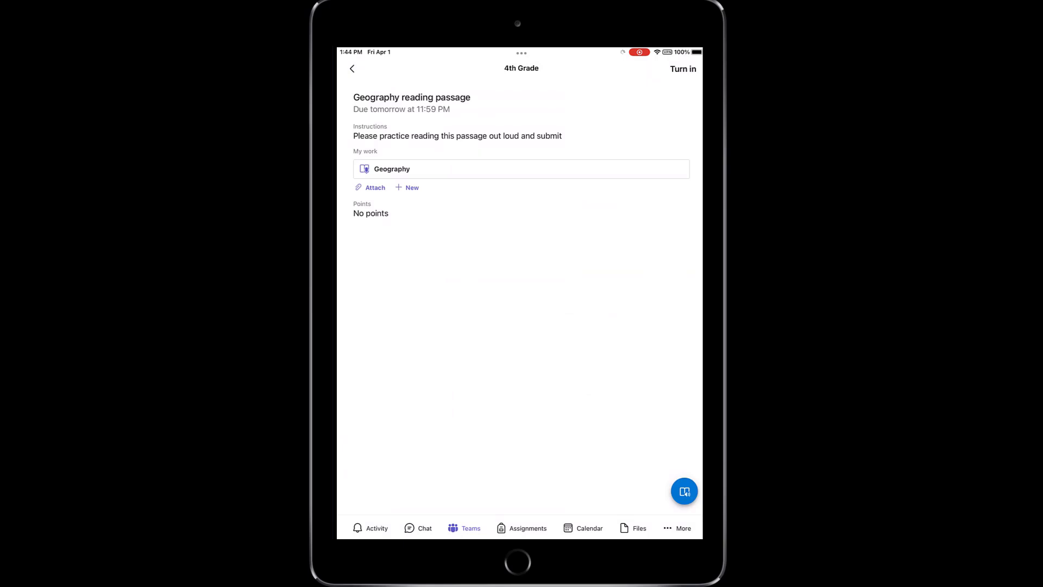
{"action": "left_click", "coordinate": [392, 169]}
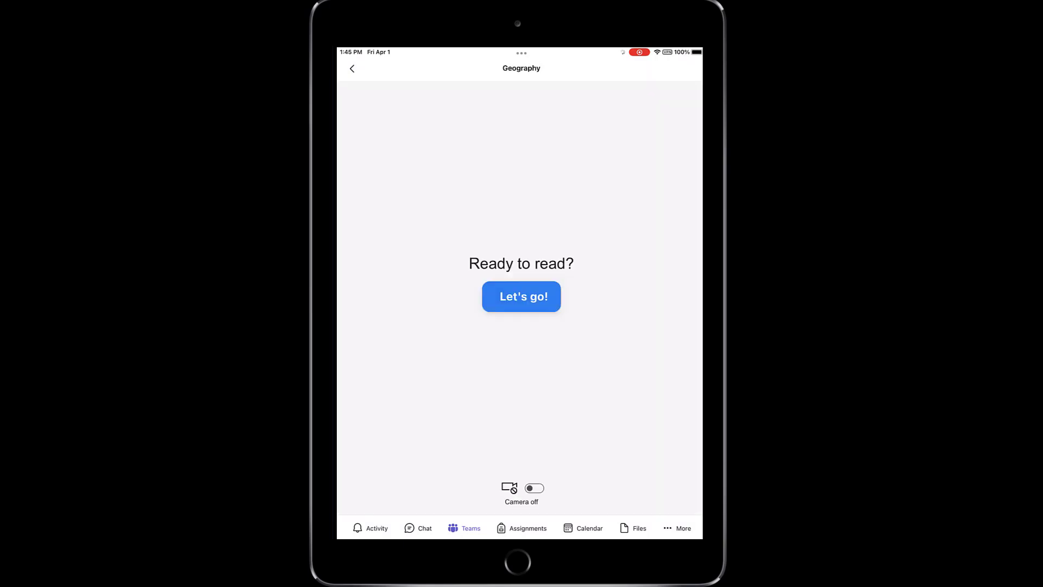
{"action": "left_click", "coordinate": [534, 487]}
{"action": "left_click", "coordinate": [522, 297]}
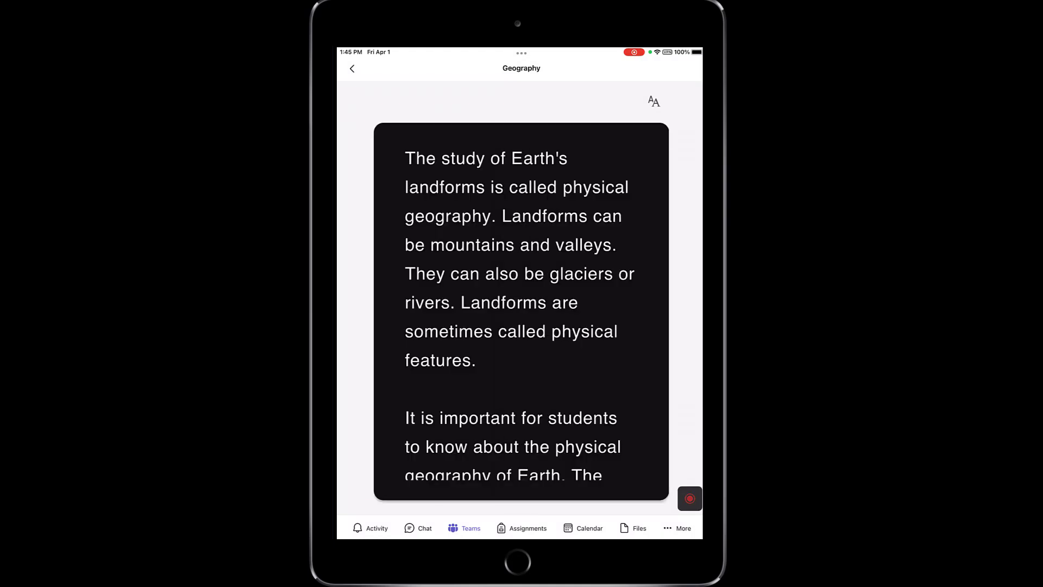
Step: Read the Geography passage through to the end and finish the recording
{"action": "scroll", "coordinate": [520, 311], "scroll_direction": "down", "scroll_amount": 5}
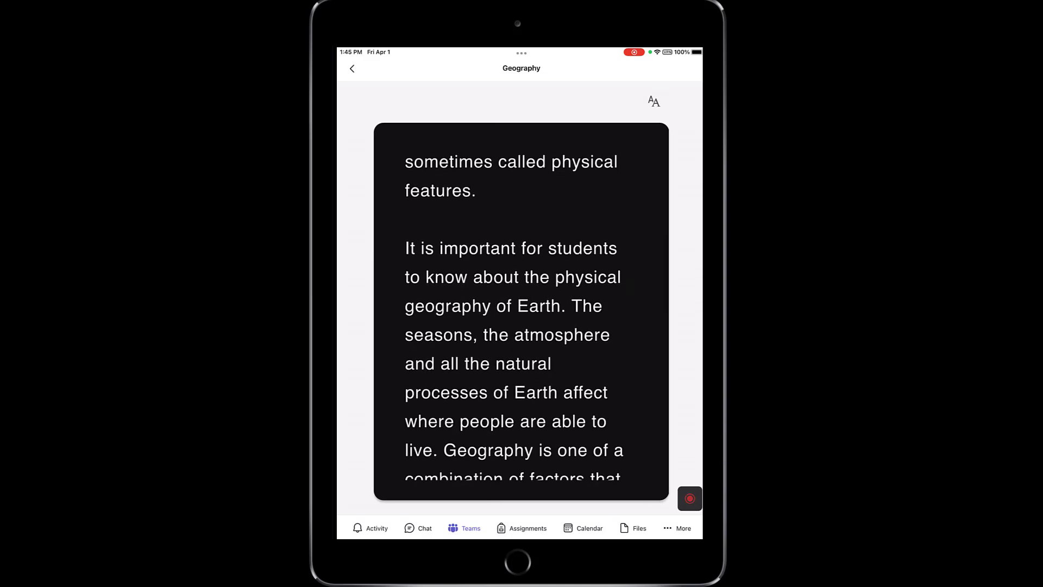
{"action": "scroll", "coordinate": [521, 311], "scroll_direction": "down", "scroll_amount": 10}
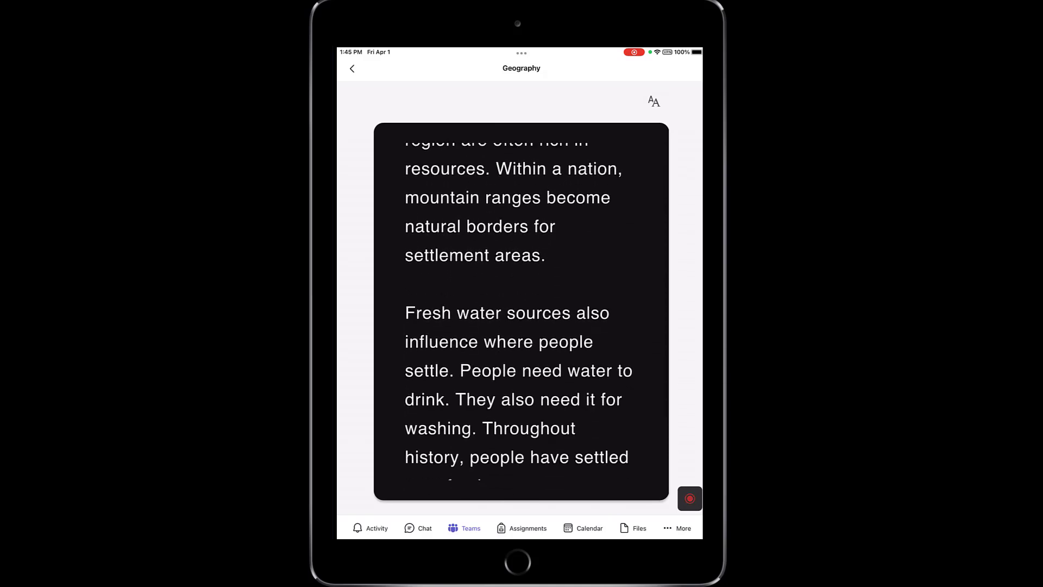
{"action": "scroll", "coordinate": [521, 312], "scroll_direction": "down", "scroll_amount": 3}
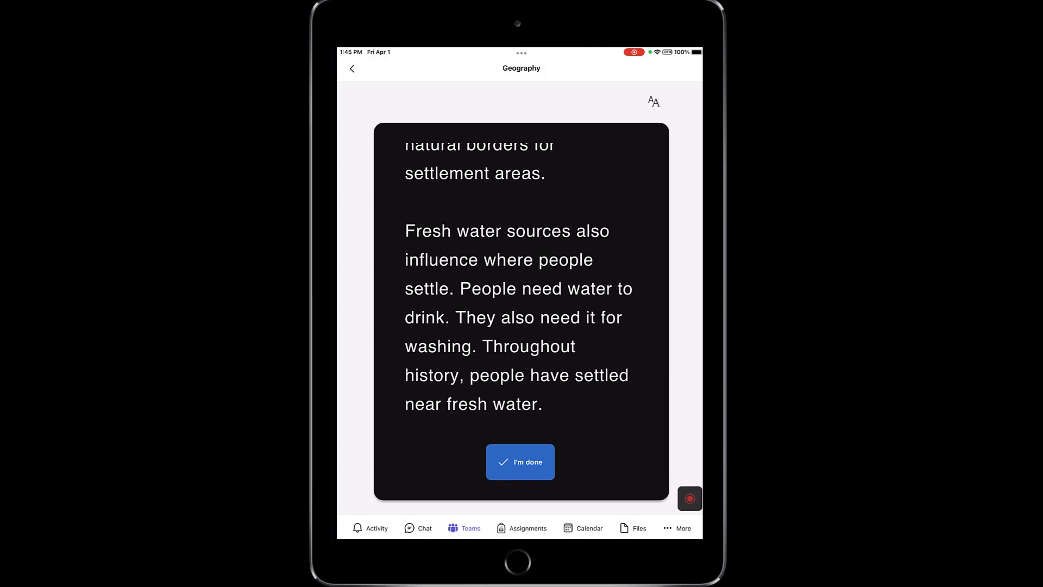
{"action": "left_click", "coordinate": [689, 498]}
Step: Preview the start of the reading recording and use it for the Geography assignment
{"action": "left_click", "coordinate": [517, 214]}
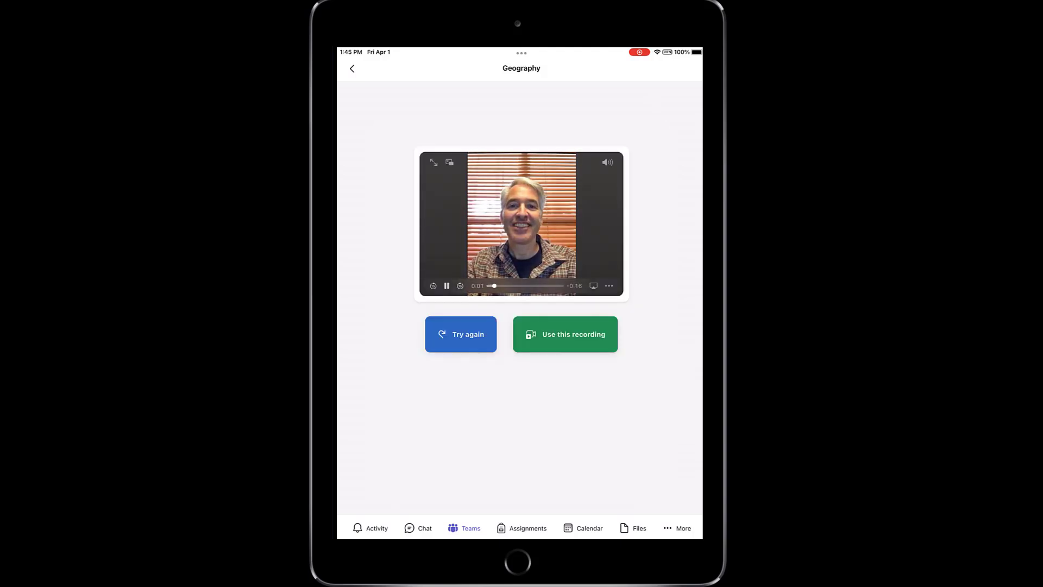
{"action": "left_click", "coordinate": [447, 286]}
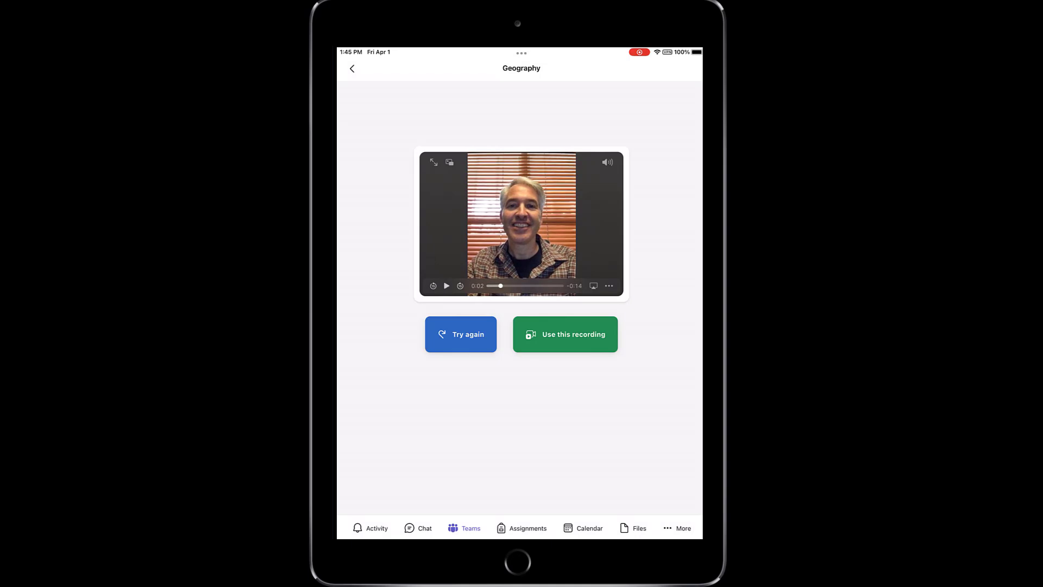
{"action": "left_click", "coordinate": [565, 334]}
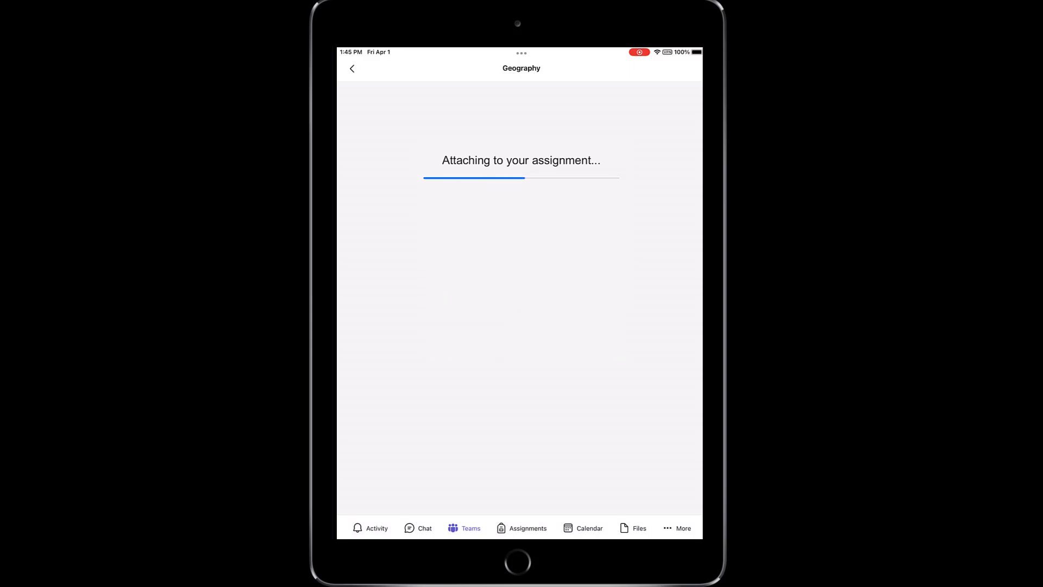